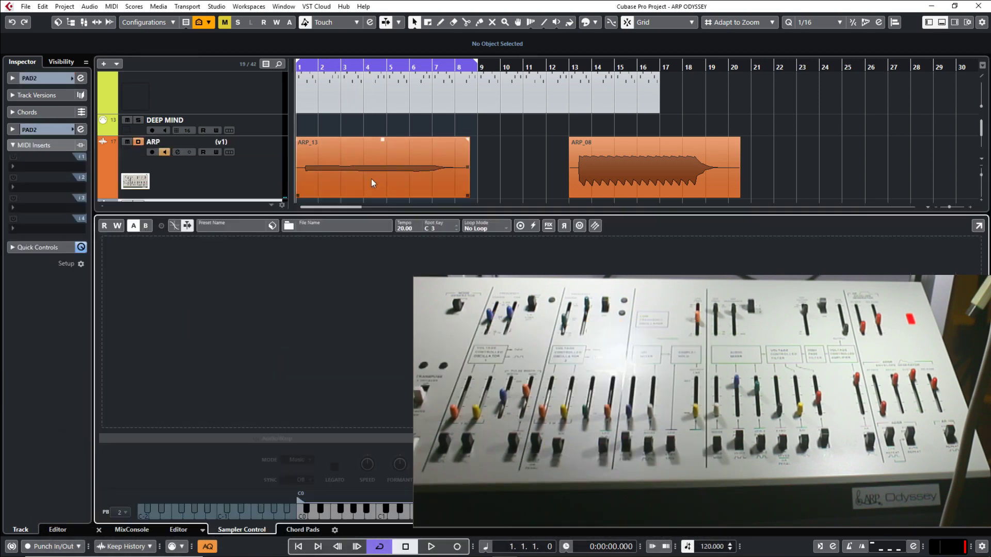
Step: Load the ARP_13 note from the ARP track into the sampler and adjust the start marker of its waveform
drag(371, 178, 404, 314)
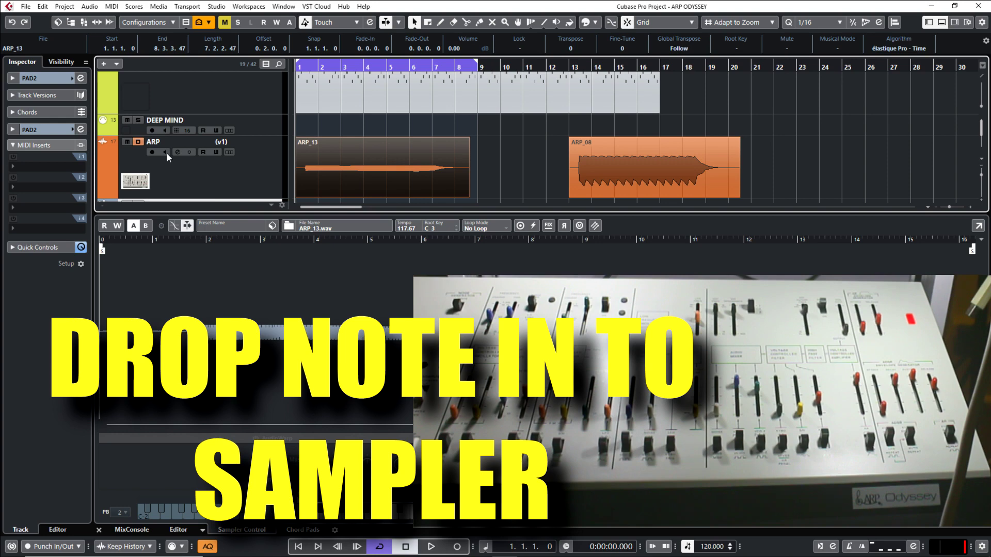
drag(102, 251, 198, 278)
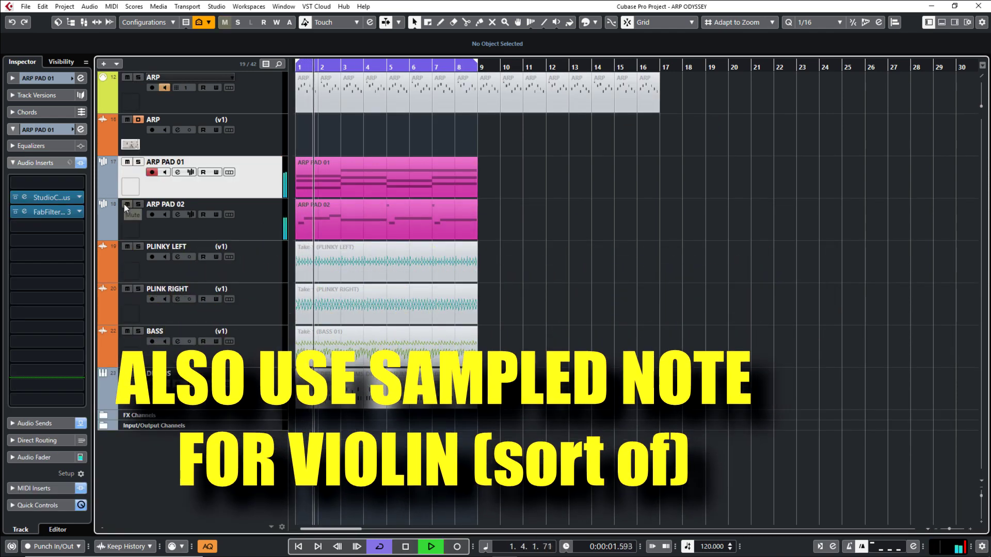
Step: Examine the notes of the ARP PAD 02 part in the key editor, close the editor and stop playback
double_click(431, 229)
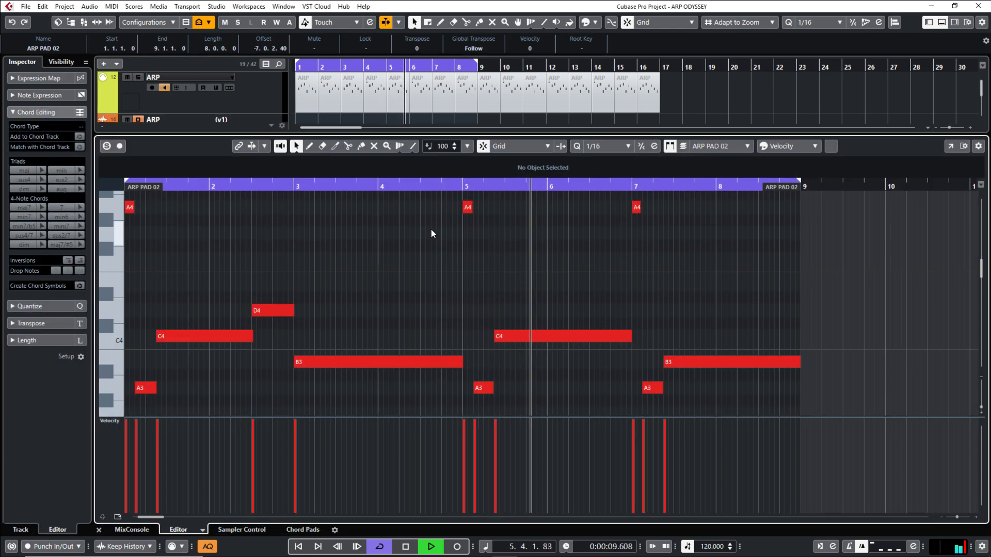
key(ctrl+e)
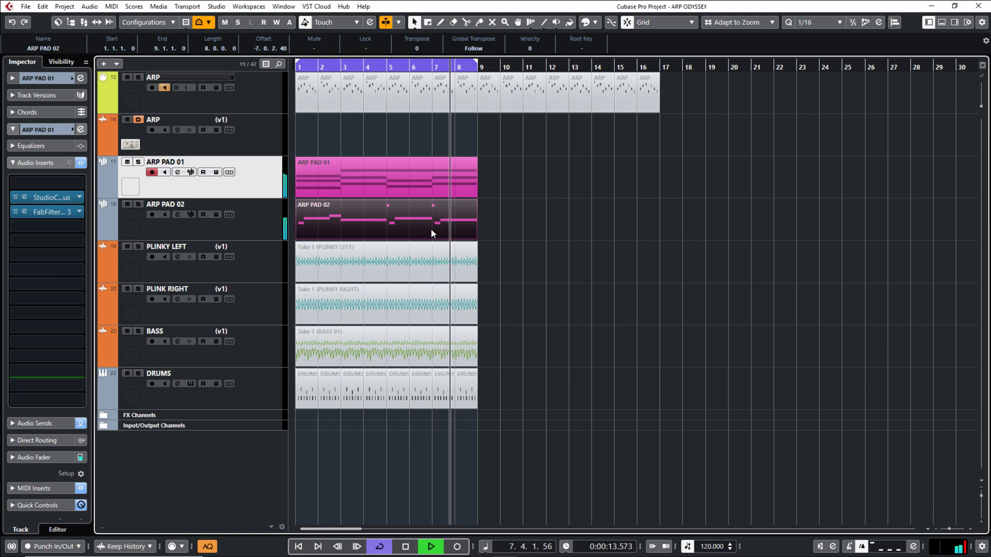
key(space)
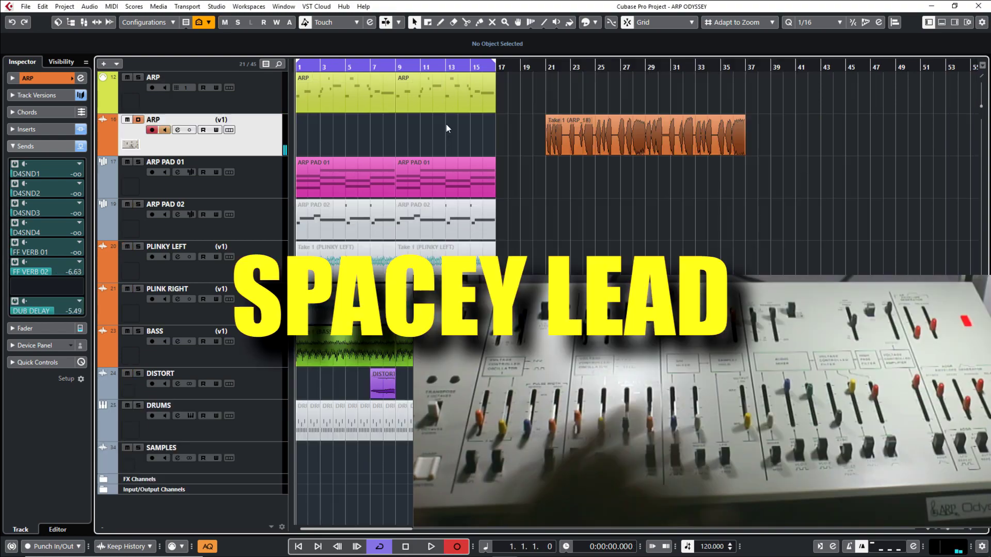
Step: Record successive synth takes on the armed ARP track over the looped bars, stopping the transport after each pass
key(KP_Multiply)
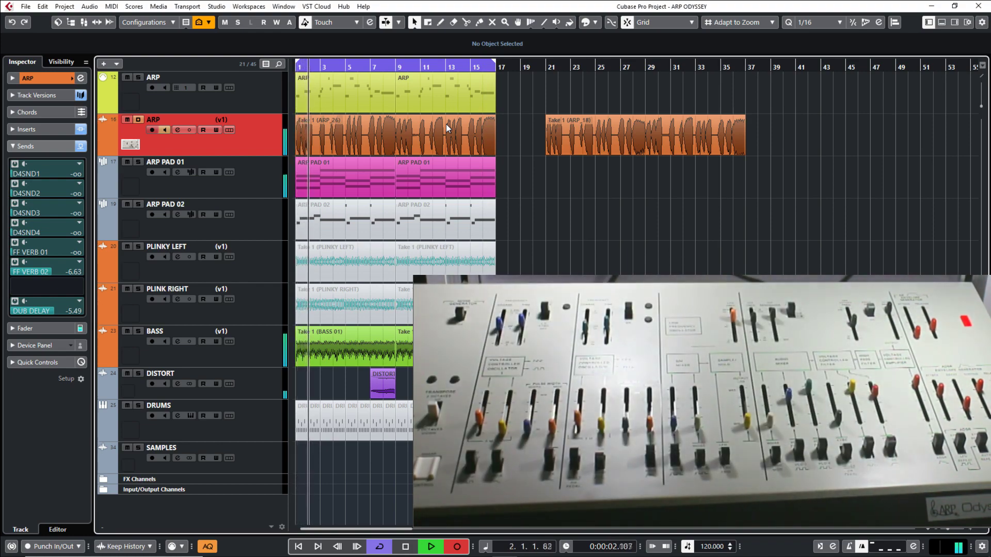
key(space)
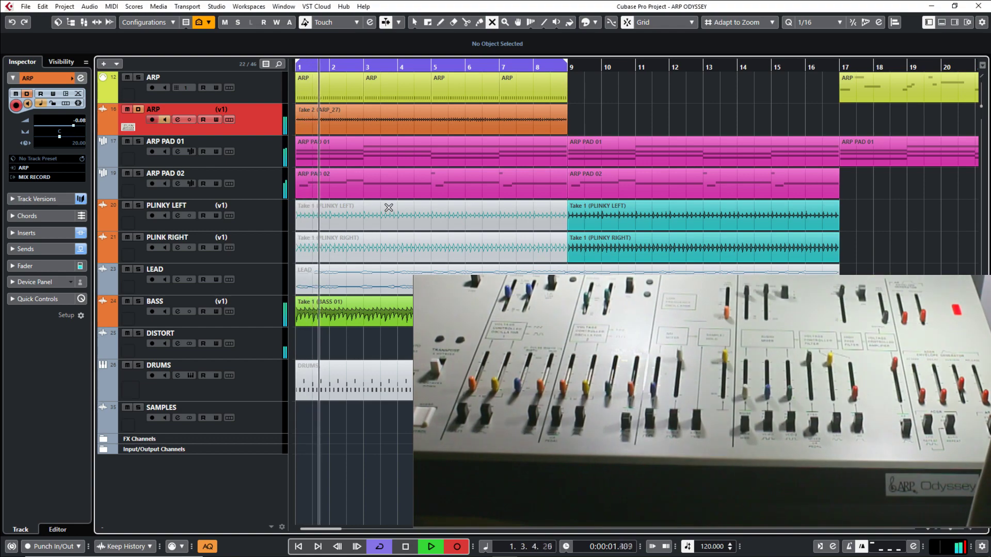
key(space)
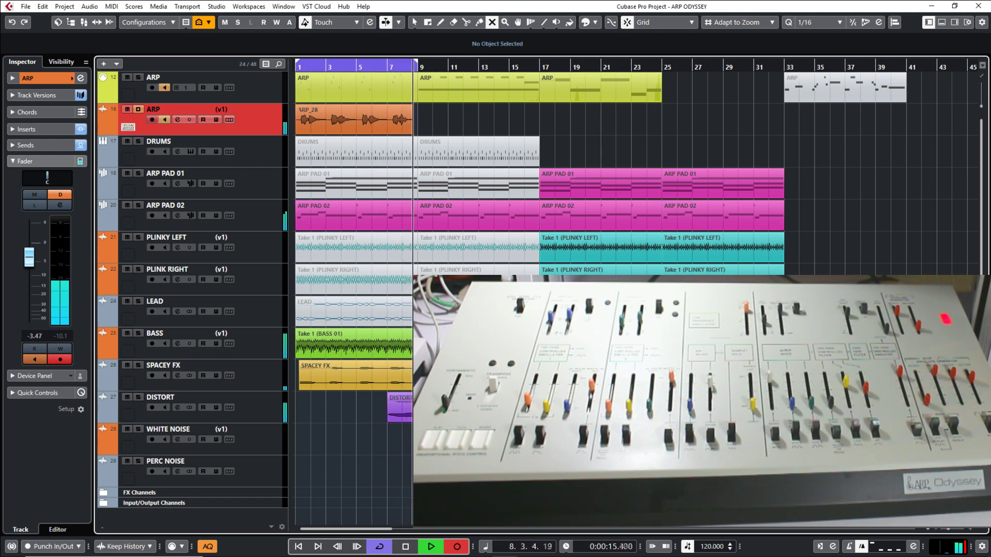
key(space)
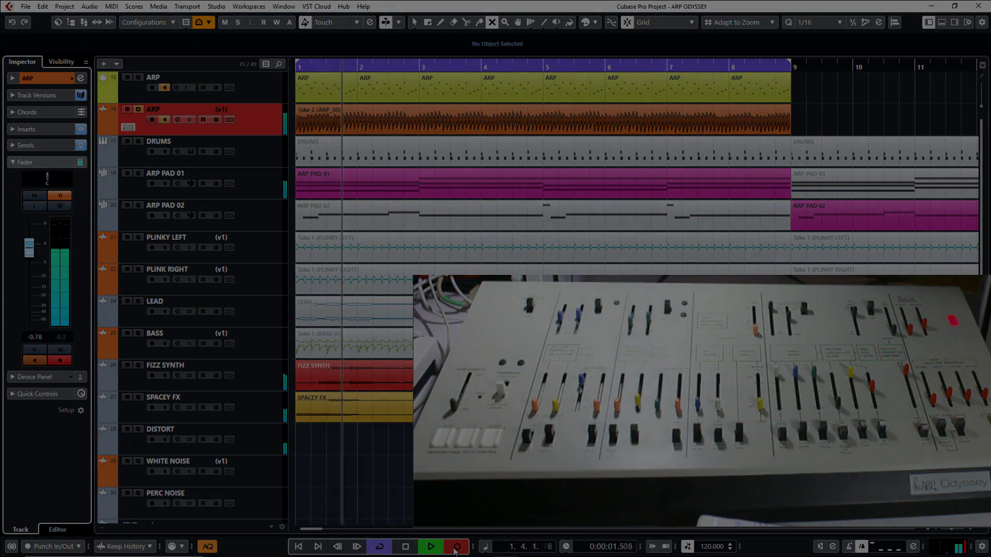
key(space)
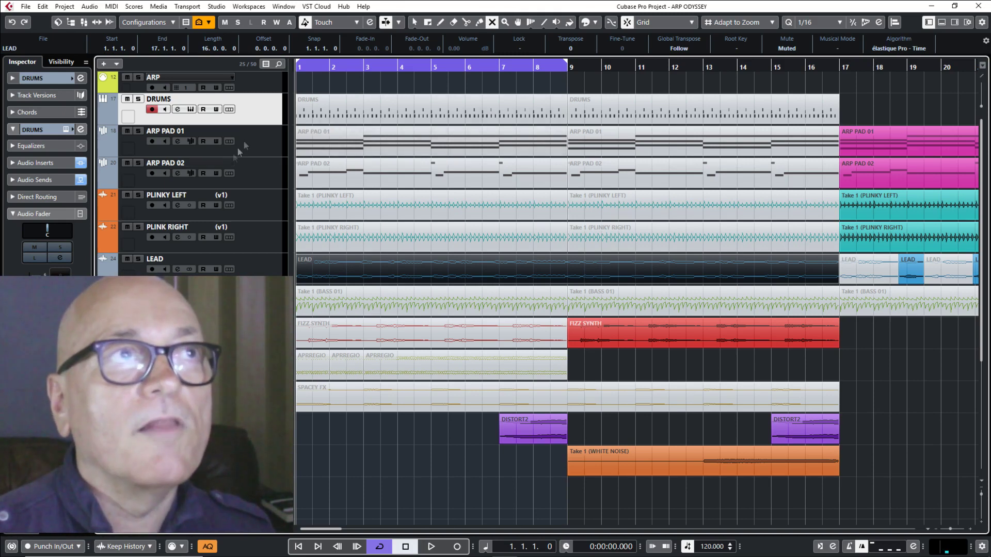
Step: Select the ARP PAD 01 track, unmute the DRUMS part in bars 1 to 8 and audition it
click(264, 146)
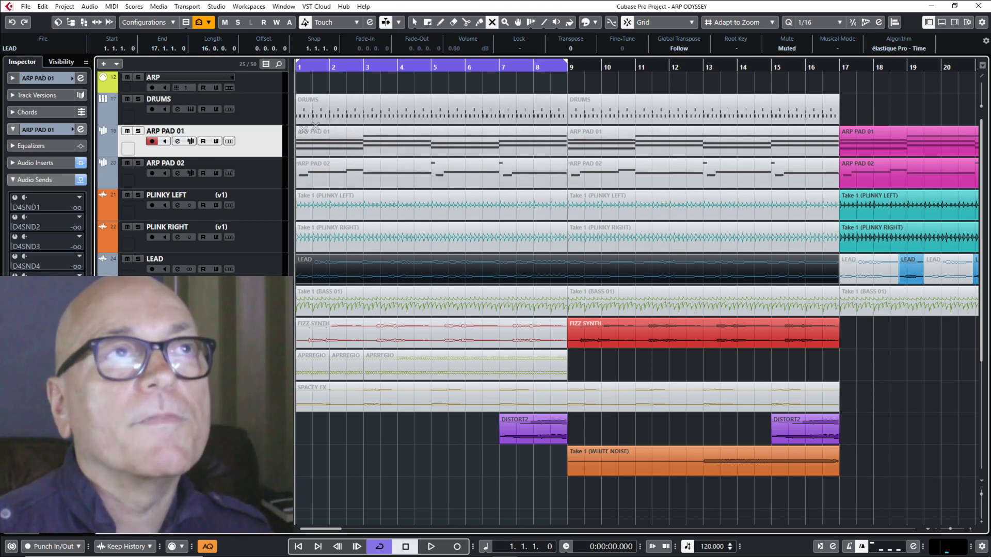
click(392, 112)
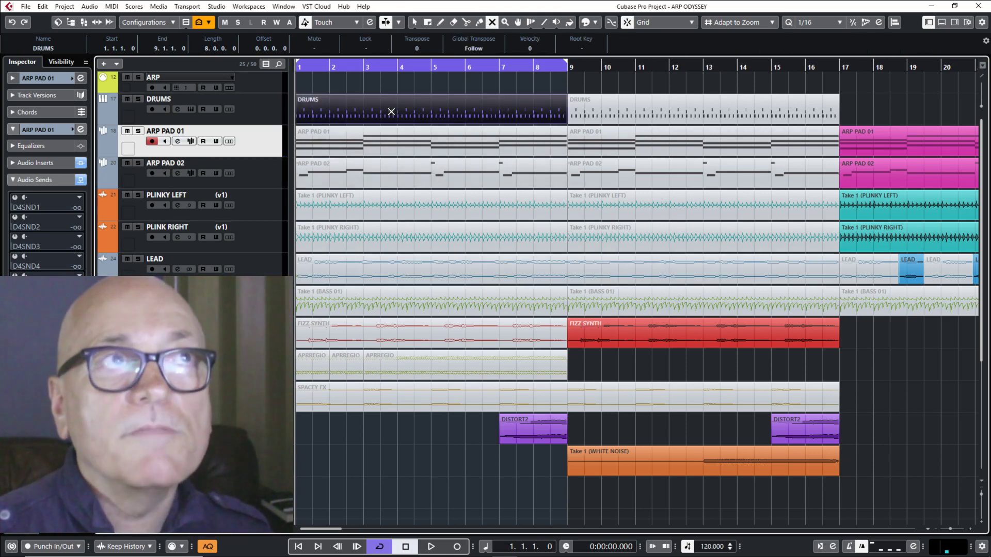
key(space)
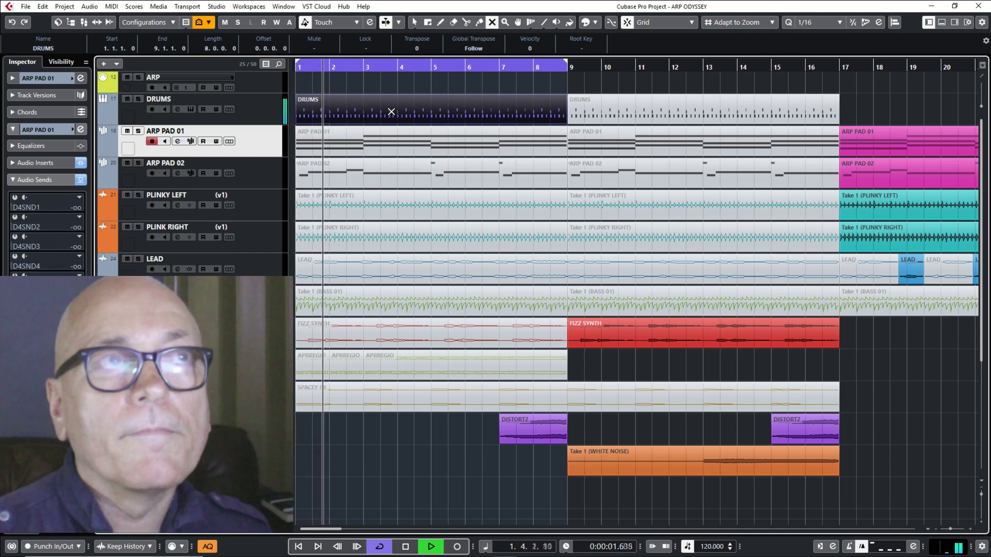
key(space)
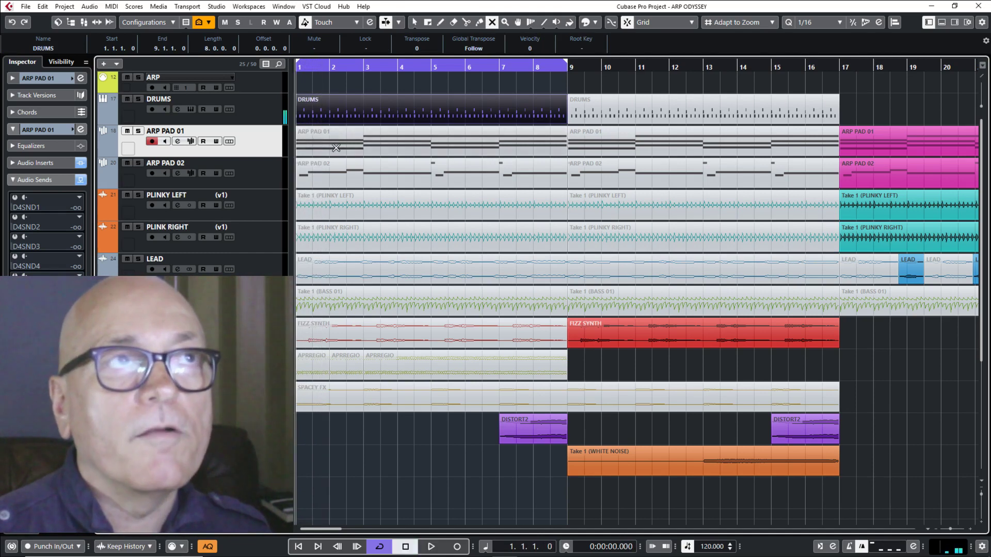
Step: Unmute the first ARP PAD 01 part and audition it with the drums, then alone with the first DRUMS part muted
click(357, 144)
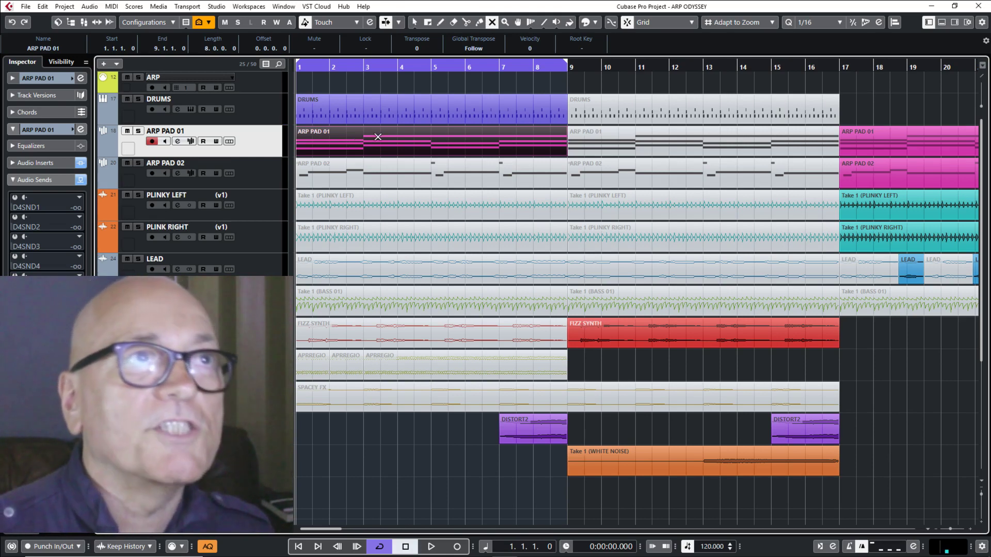
key(space)
key(space)
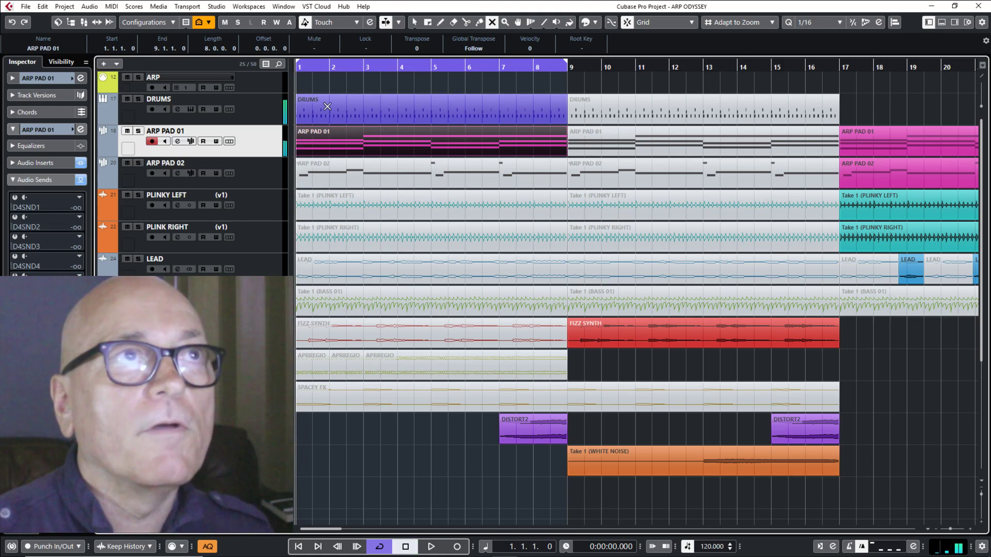
click(382, 109)
key(space)
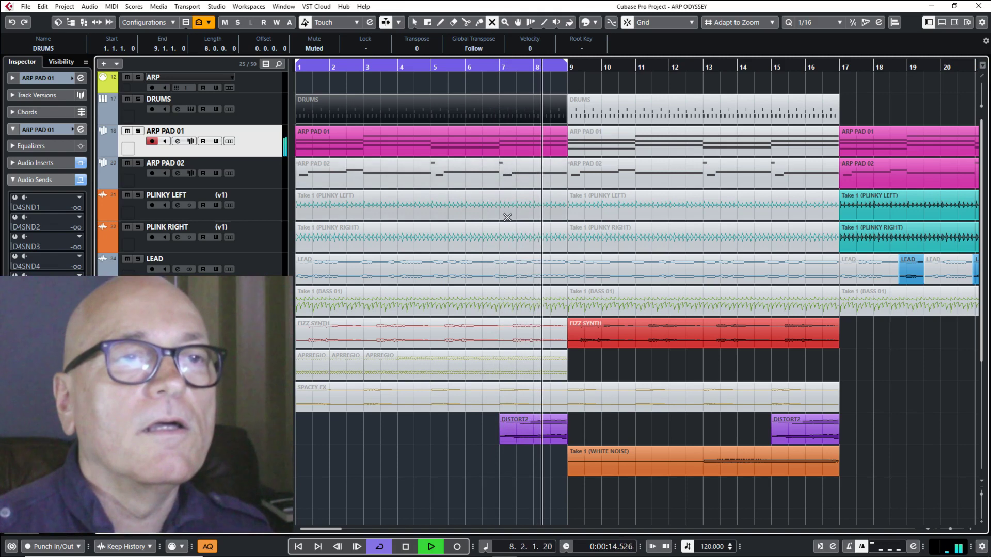
key(space)
Step: Mute the first DISTORT2 clip and ARP PAD 01 part, and audition the unmuted first ARP PAD 02 part instead
click(526, 434)
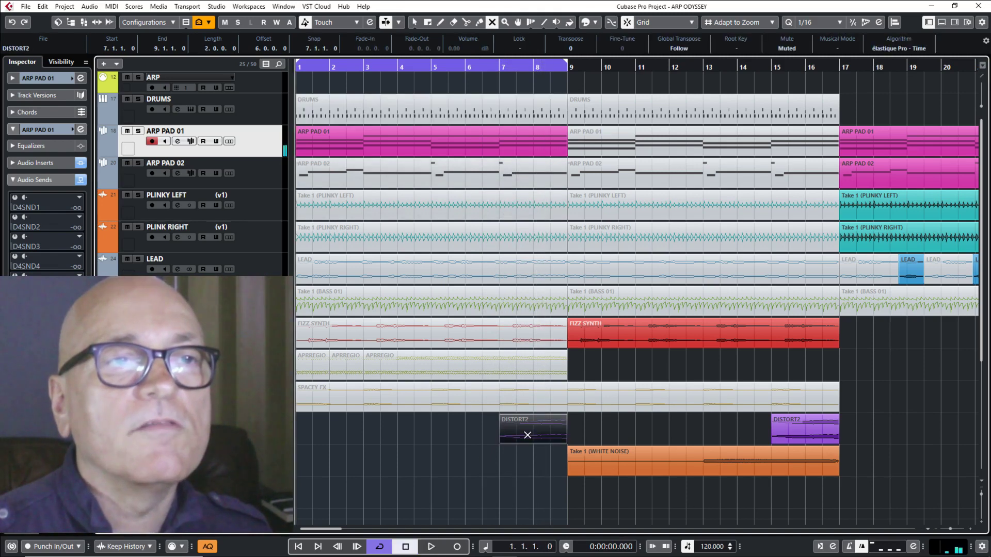
click(363, 137)
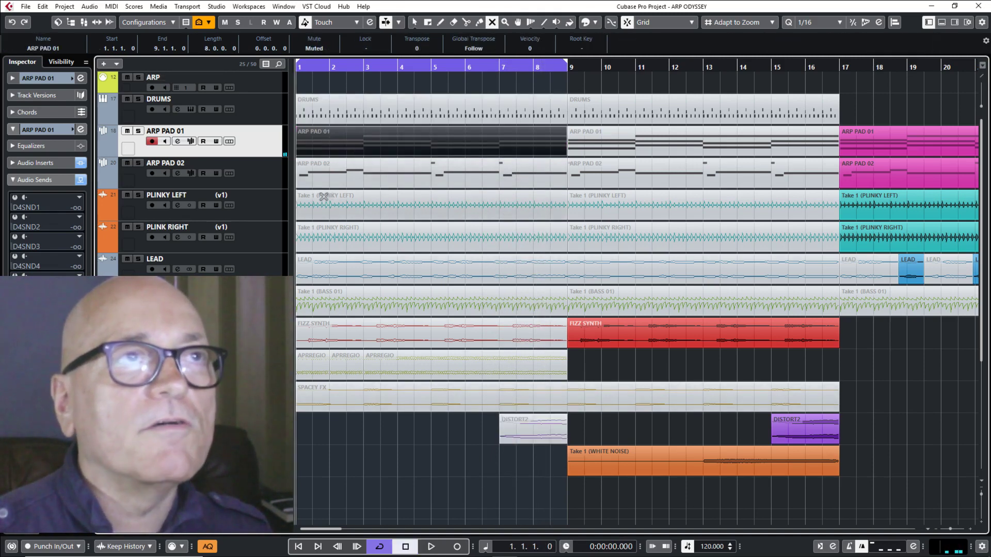
click(380, 183)
click(262, 178)
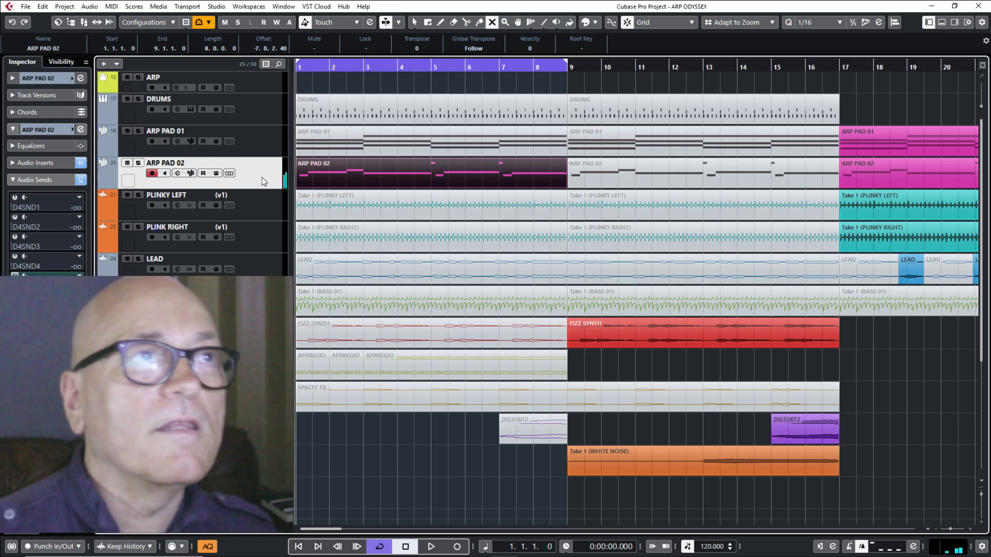
key(space)
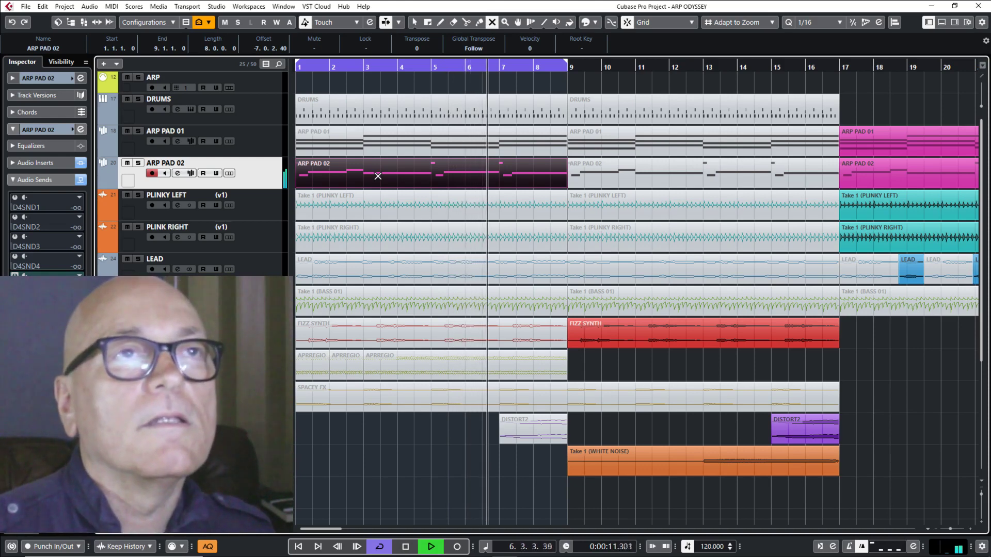
key(space)
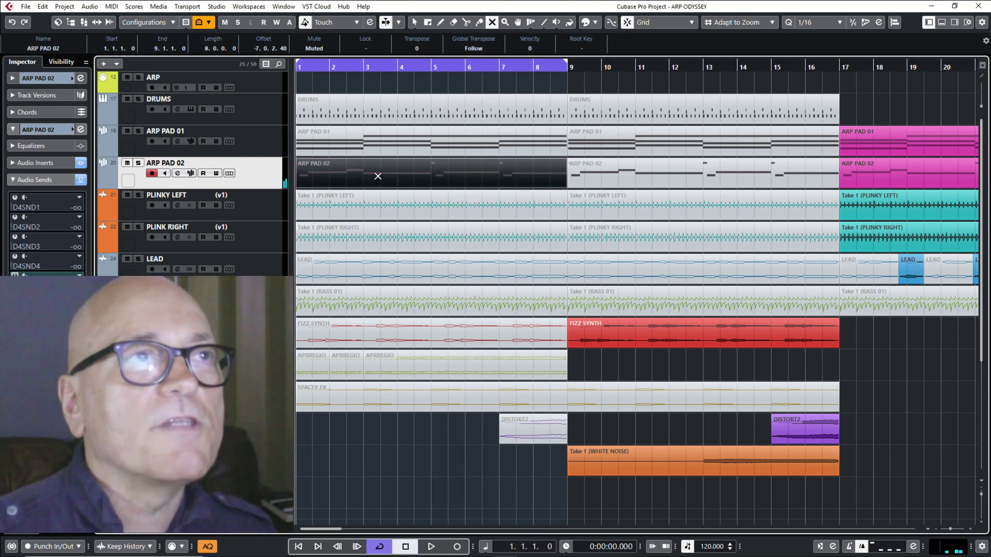
Step: Replace the ARP PAD 02 part with the unmuted first PLINKY LEFT and PLINKY RIGHT clips and audition them together
click(375, 209)
click(384, 251)
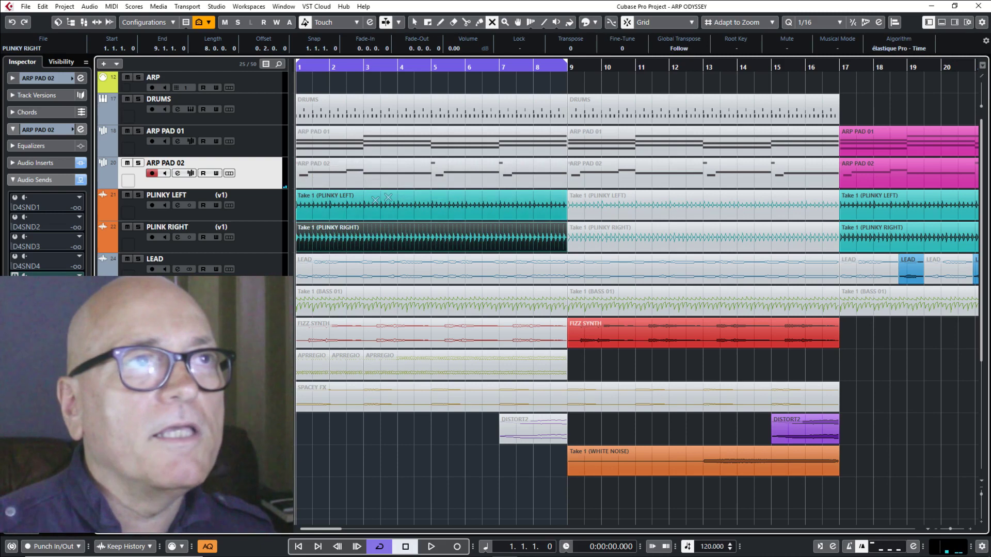
click(264, 194)
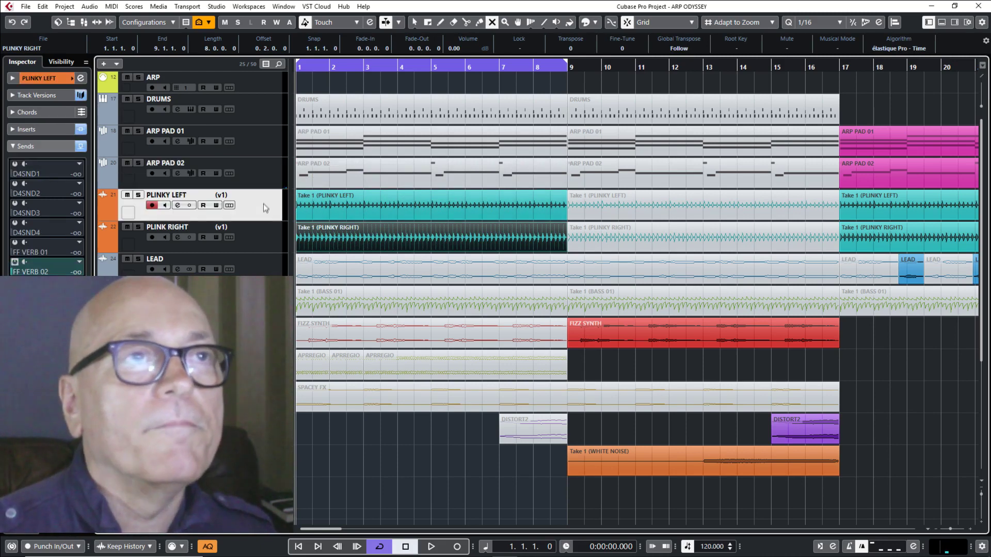
key(space)
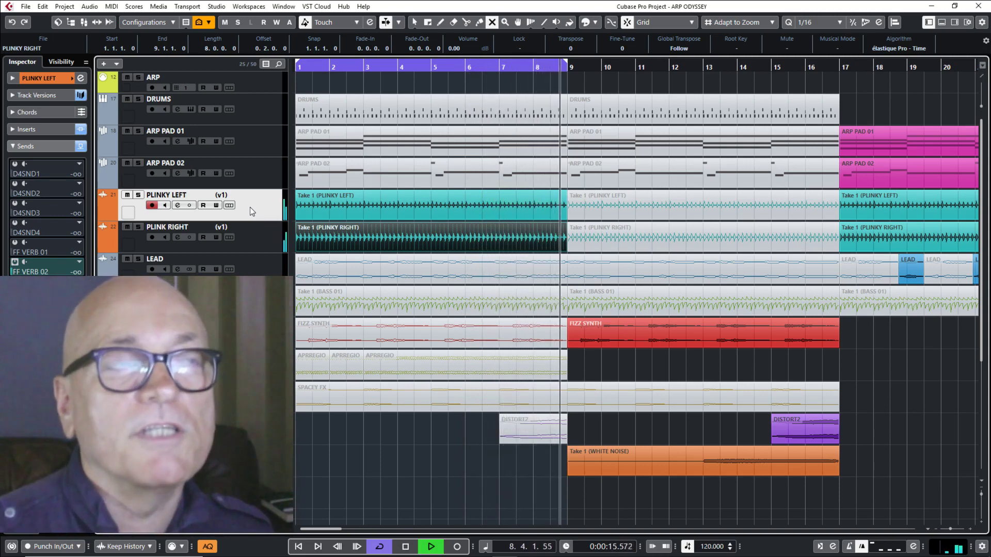
key(space)
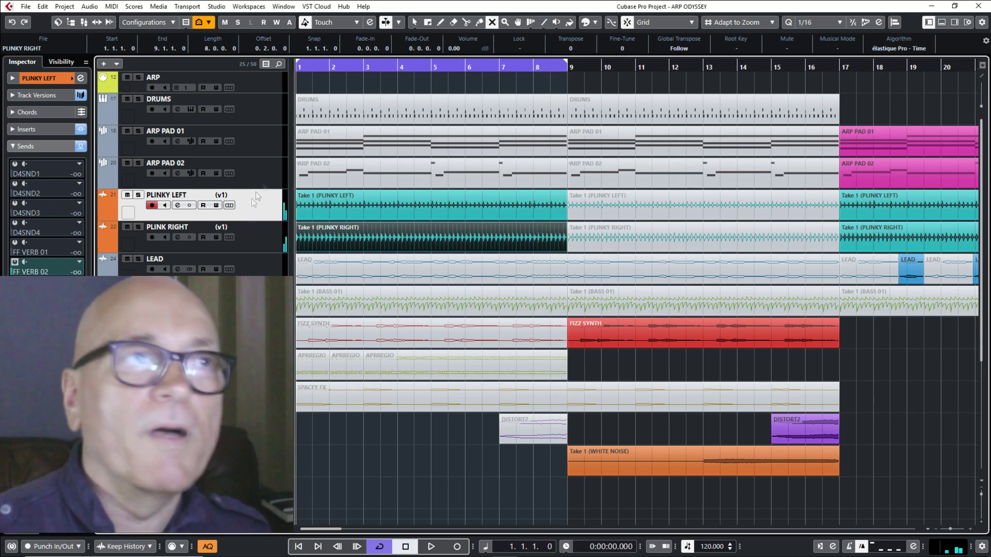
Step: Mute the first PLINKY LEFT and PLINKY RIGHT clips, unmute the LEAD clip starting at bar 1 and play it
click(372, 215)
click(355, 239)
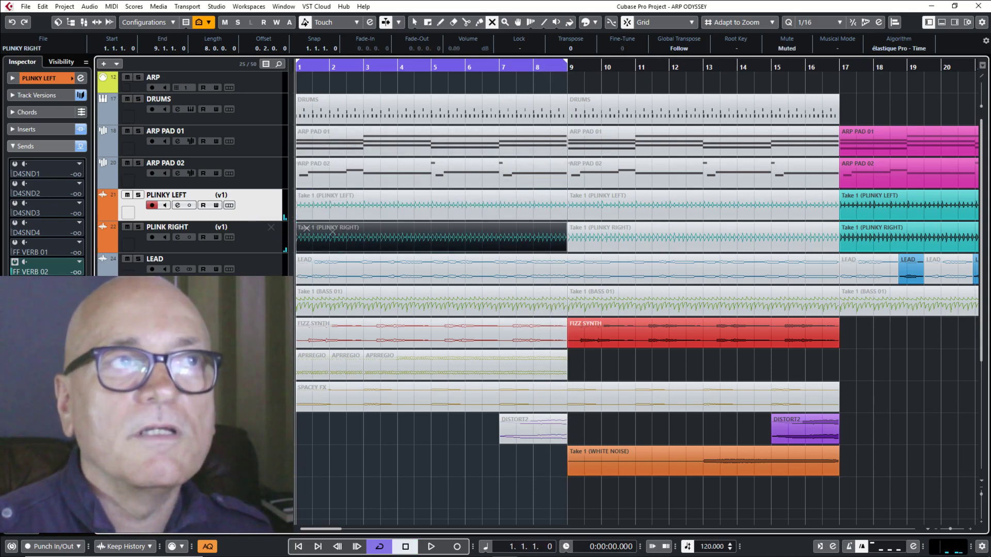
click(389, 273)
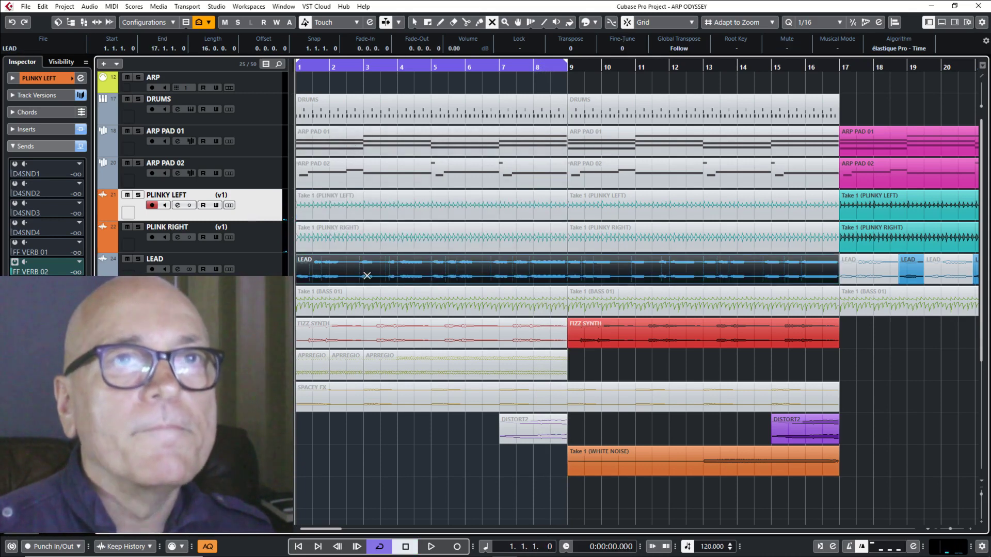
key(space)
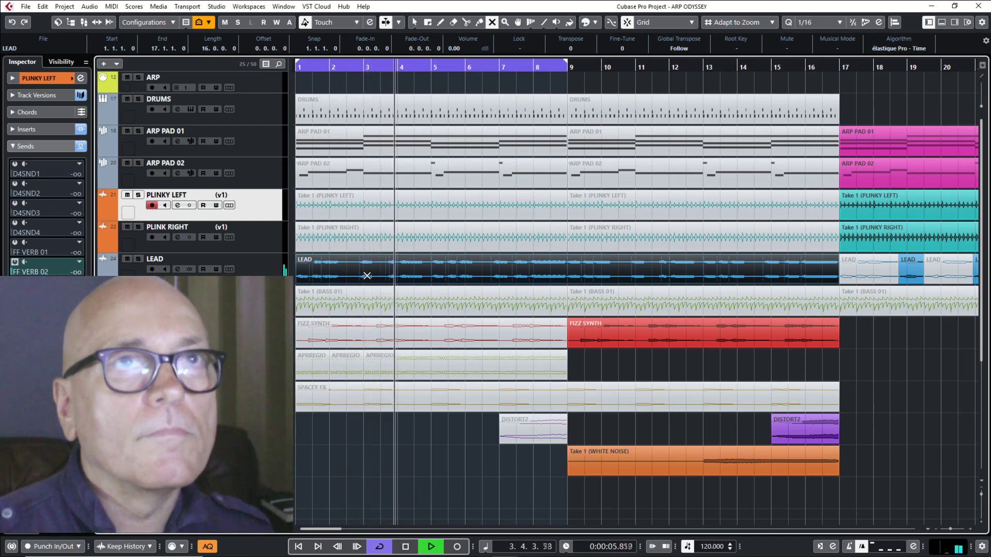
Step: Extend the loop range to bar 17 and mute the FIZZ SYNTH and WHITE NOISE clips starting at bar 9
drag(561, 66, 840, 66)
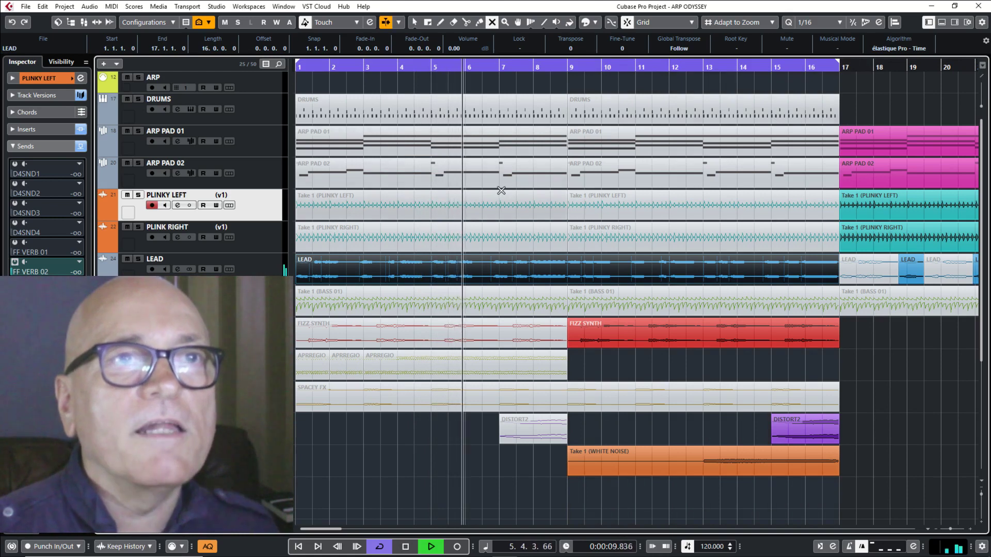
click(638, 346)
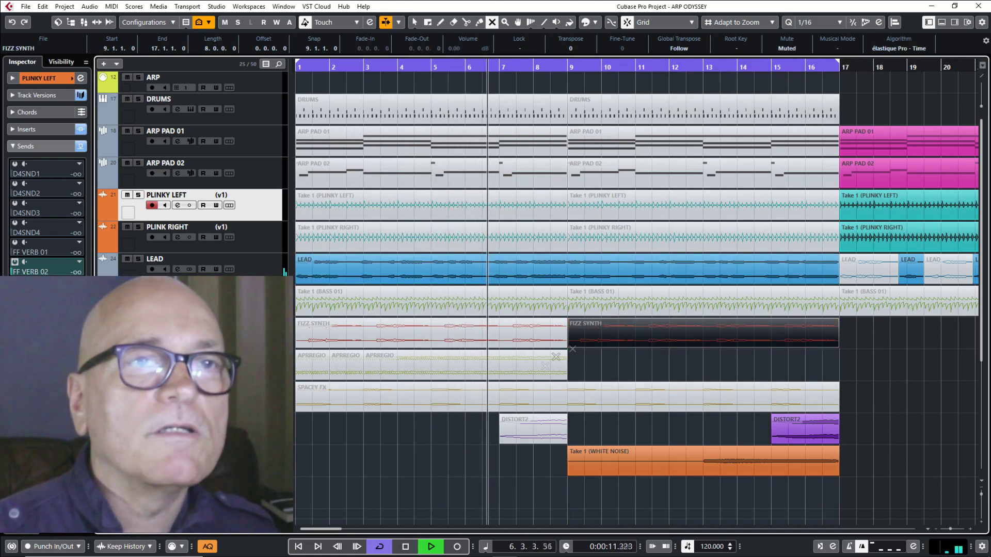
click(638, 462)
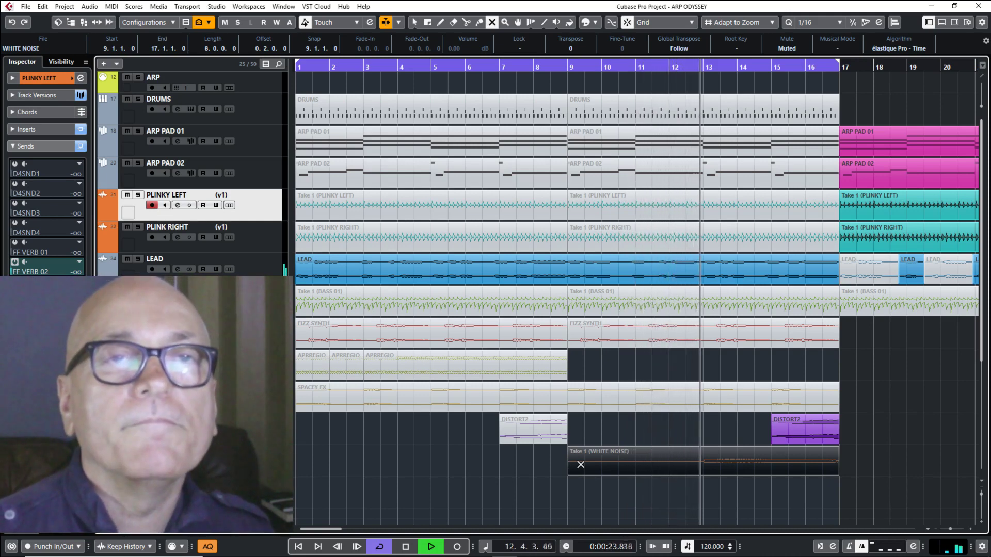
Step: Mute the LEAD clip starting at bar 1, and audition the unmuted first BASS 01 clip instead
click(444, 270)
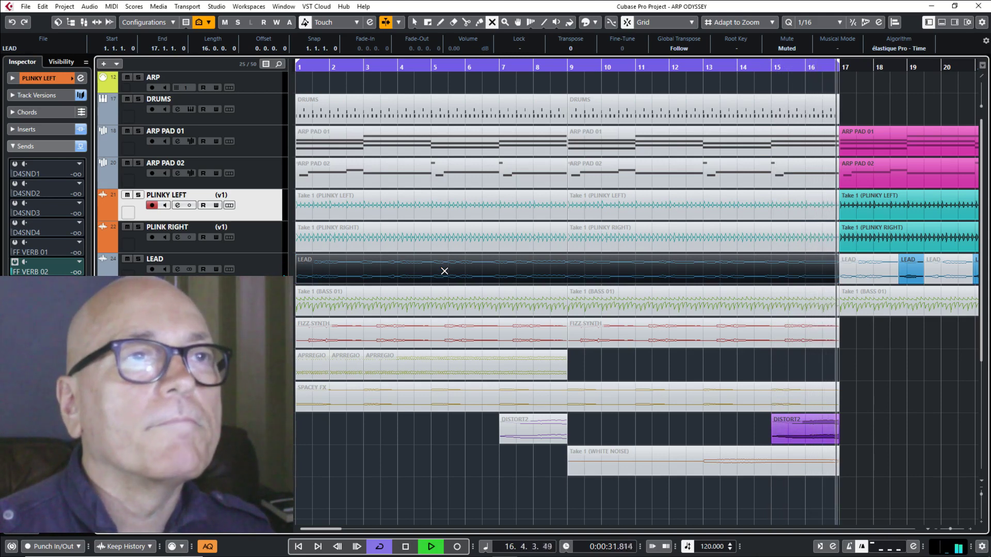
key(space)
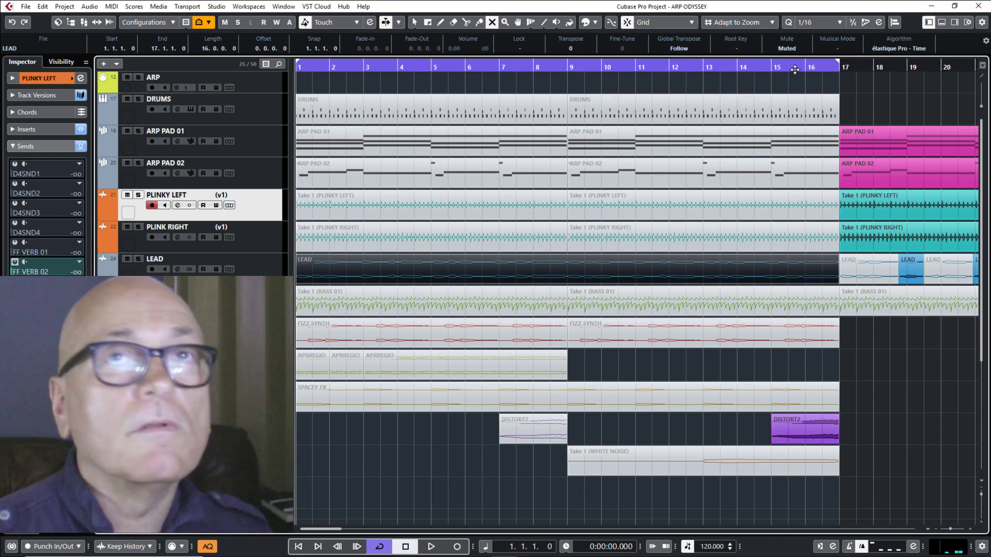
key(ctrl+z)
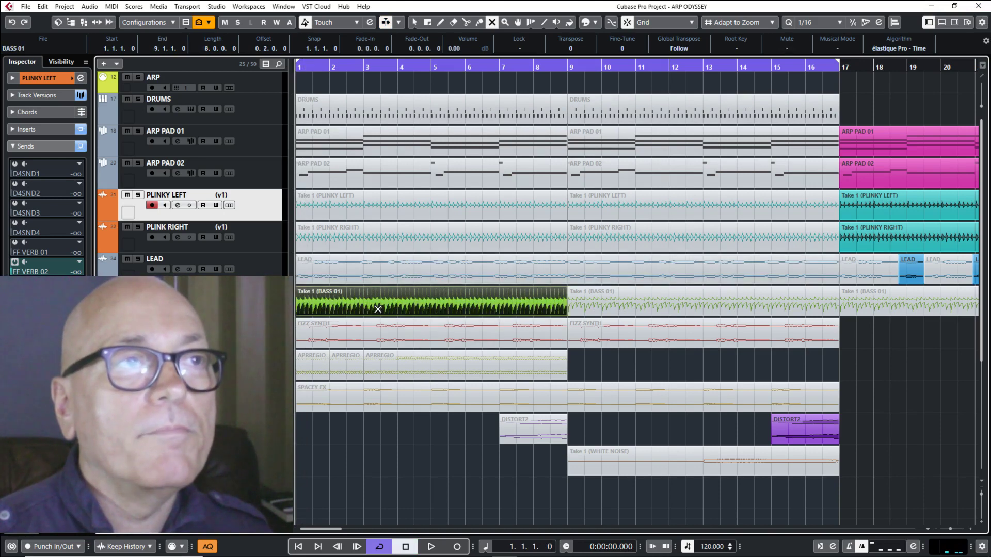
key(space)
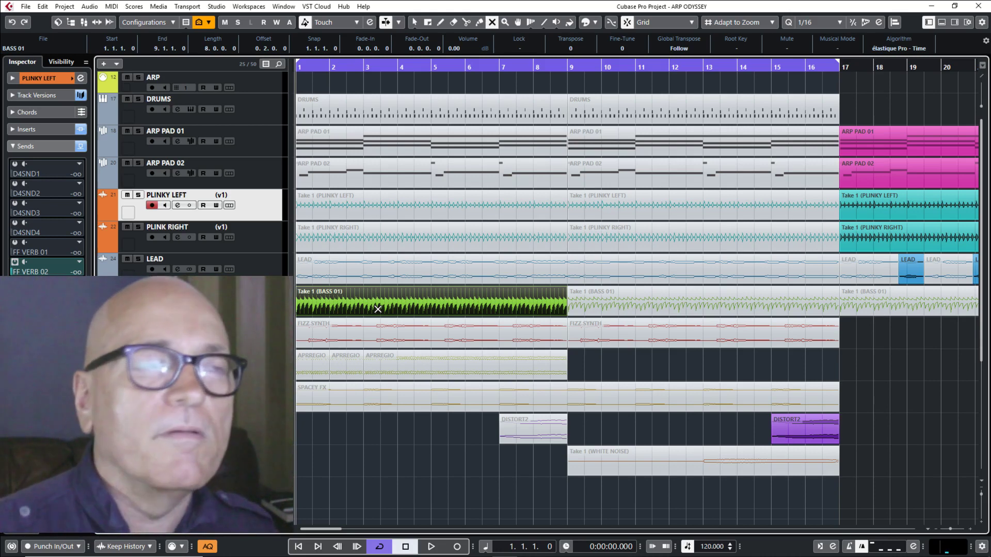
key(space)
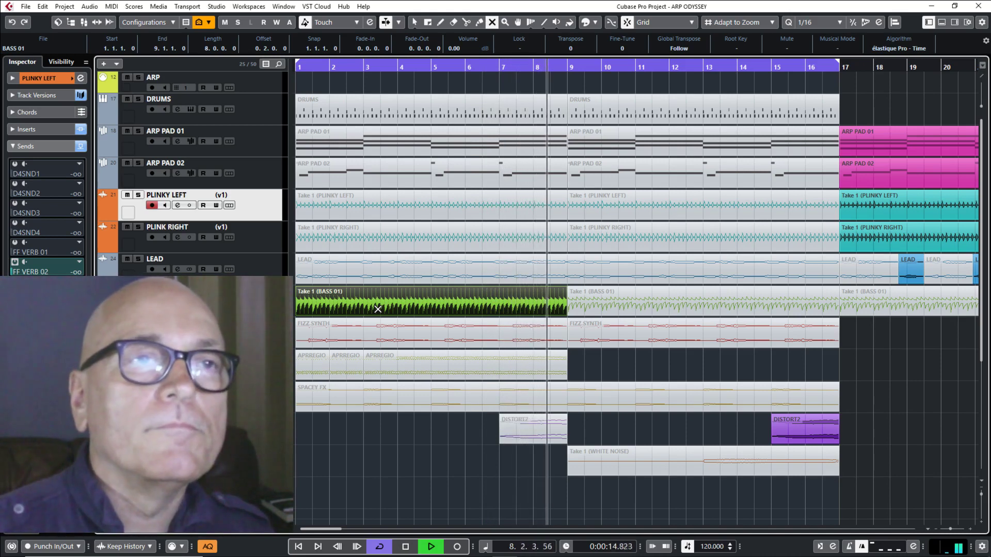
key(space)
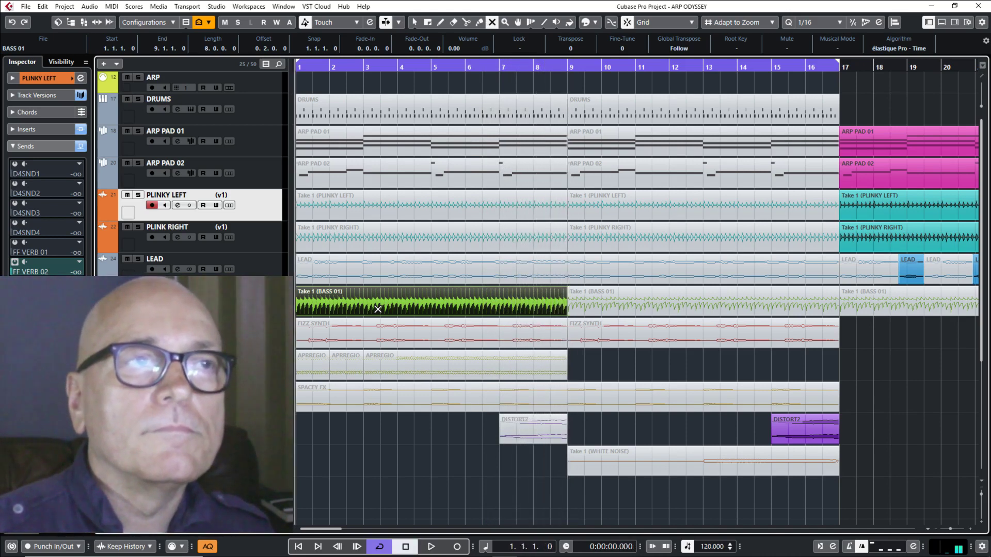
Step: Replace BASS 01 with the unmuted first FIZZ SYNTH clip and audition it with its FF VERB 02 send enabled
click(356, 331)
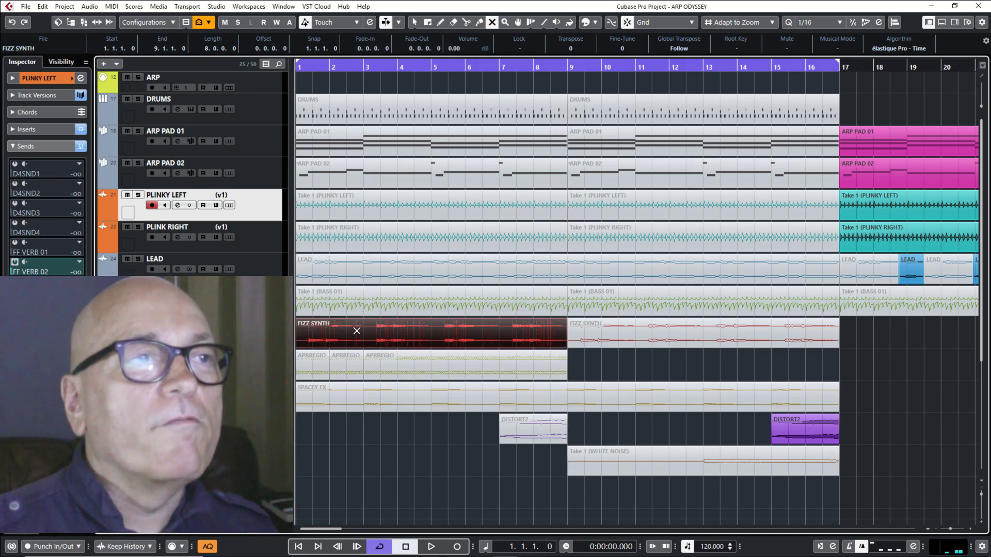
key(space)
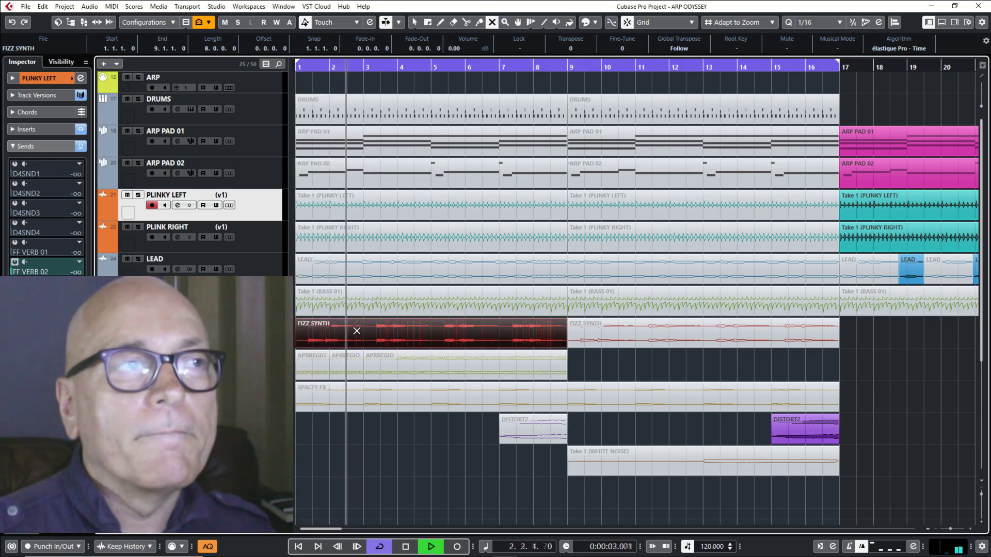
click(356, 331)
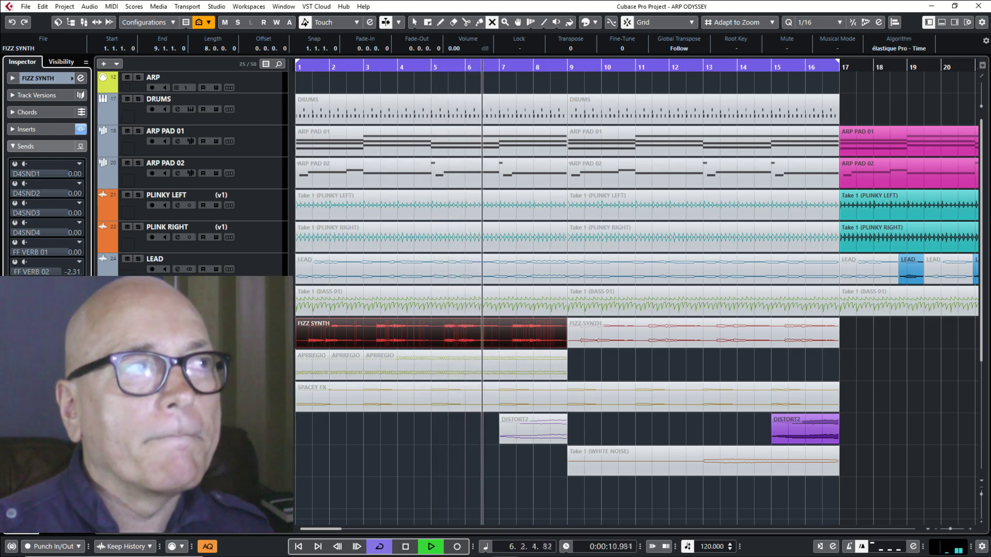
click(15, 263)
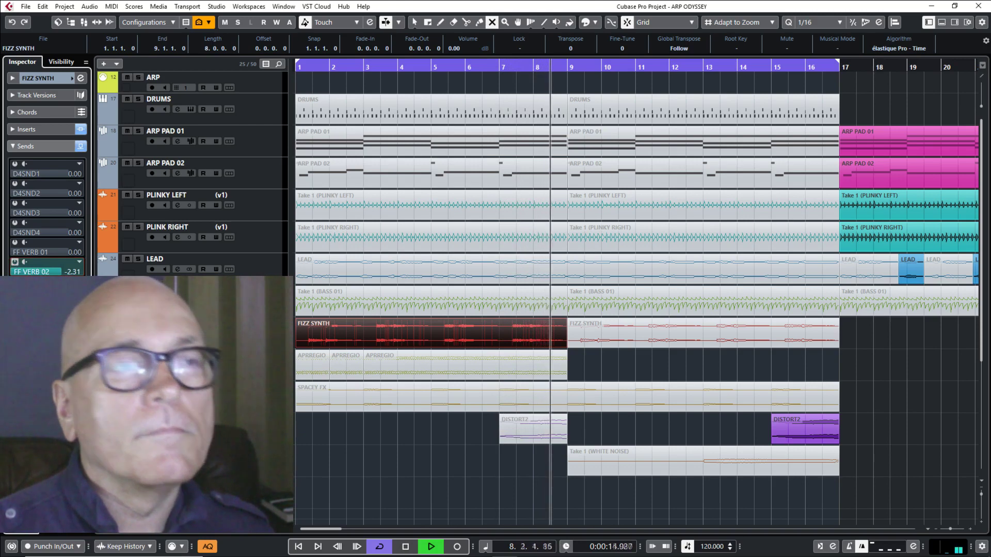
key(space)
Step: Mute the first FIZZ SYNTH clip, unmute all three APRREGIO clips and audition them from bar 1
click(482, 335)
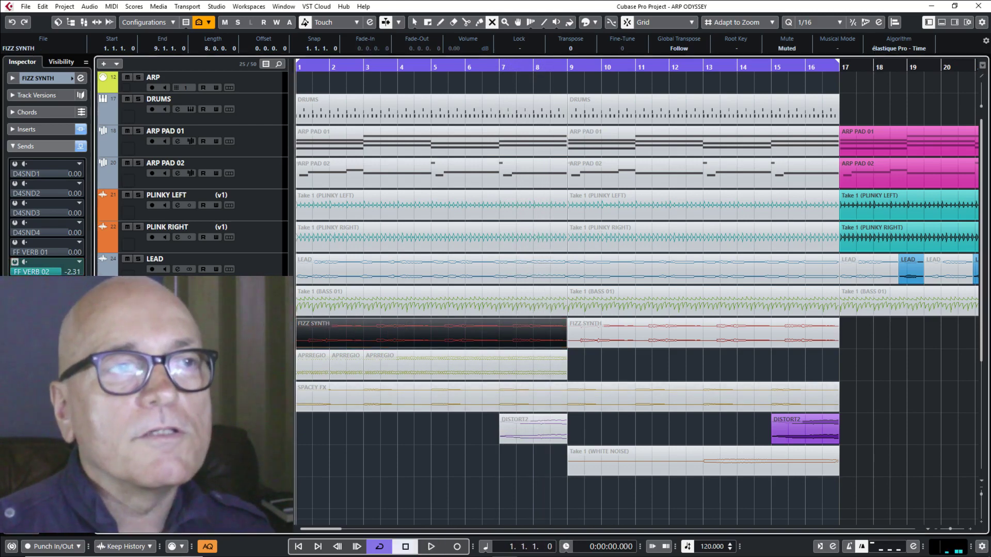
click(304, 364)
click(436, 370)
key(space)
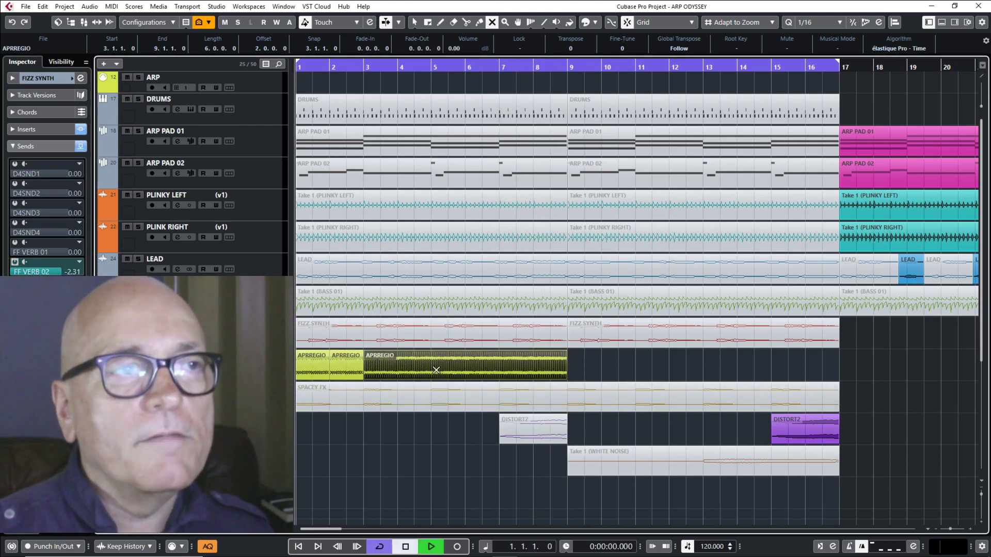
key(space)
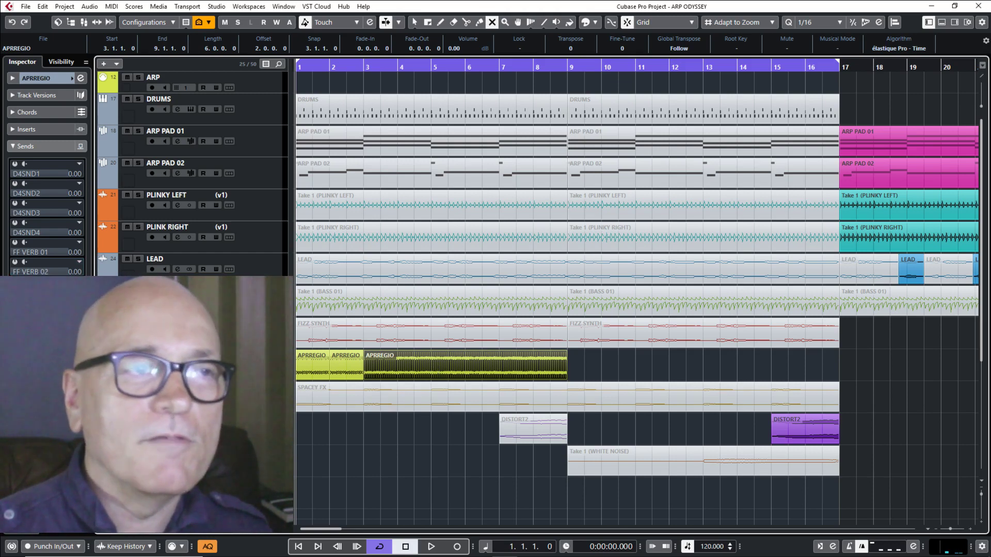
key(space)
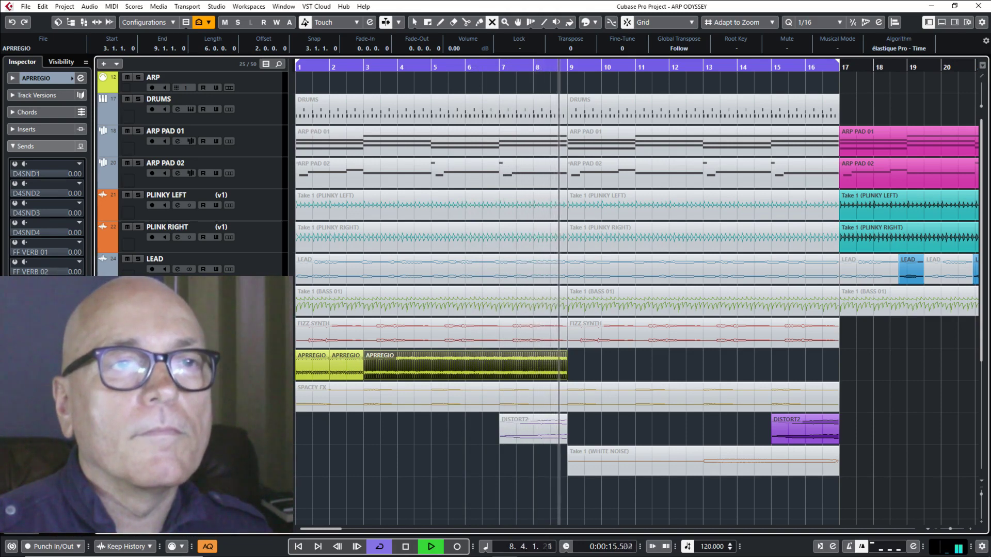
key(space)
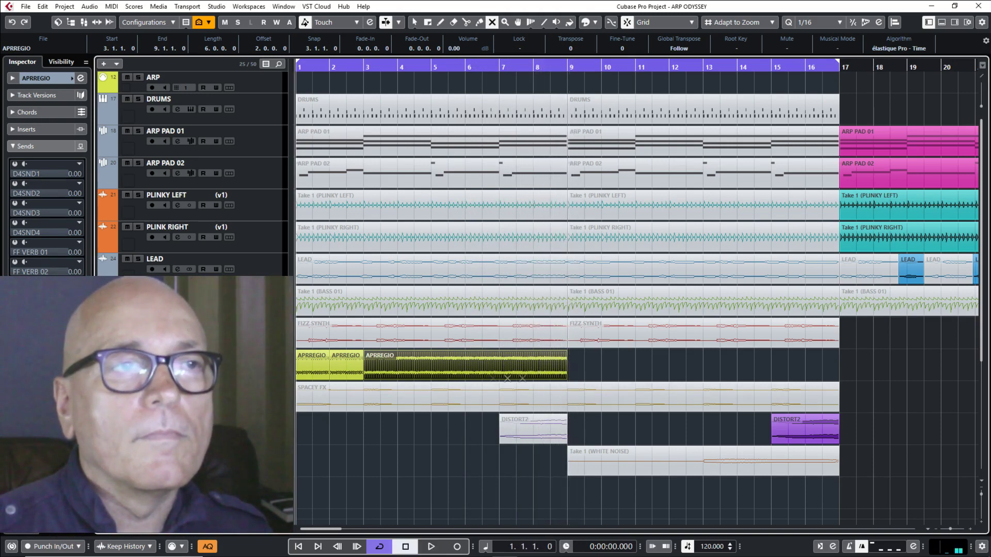
Step: Mute the three APRREGIO clips and audition the unmuted SPACEY FX clip instead
drag(639, 368, 310, 367)
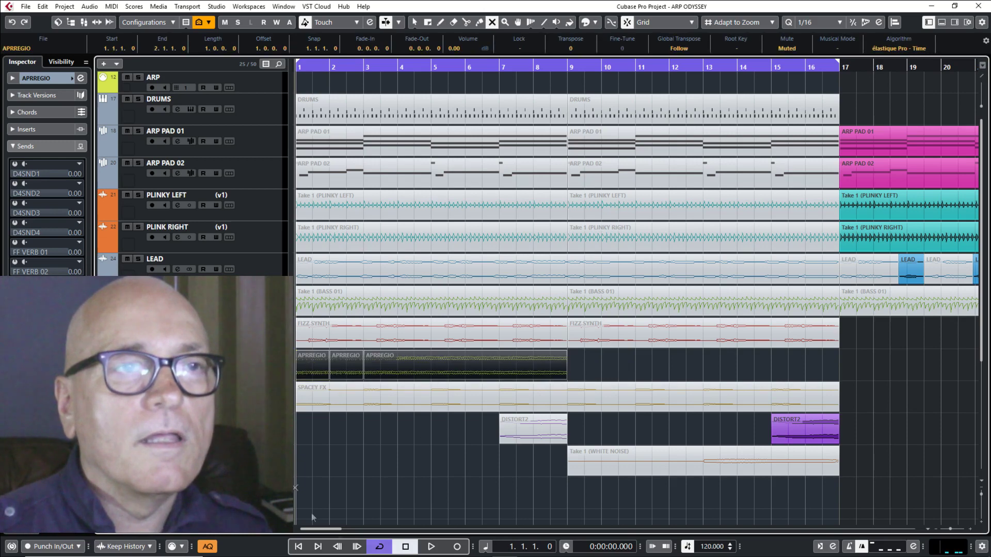
click(352, 409)
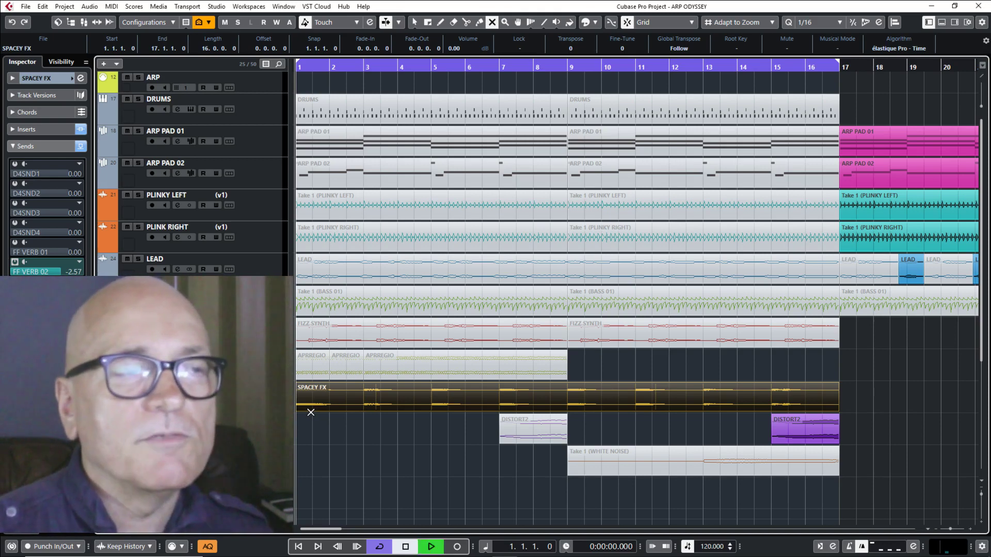
key(space)
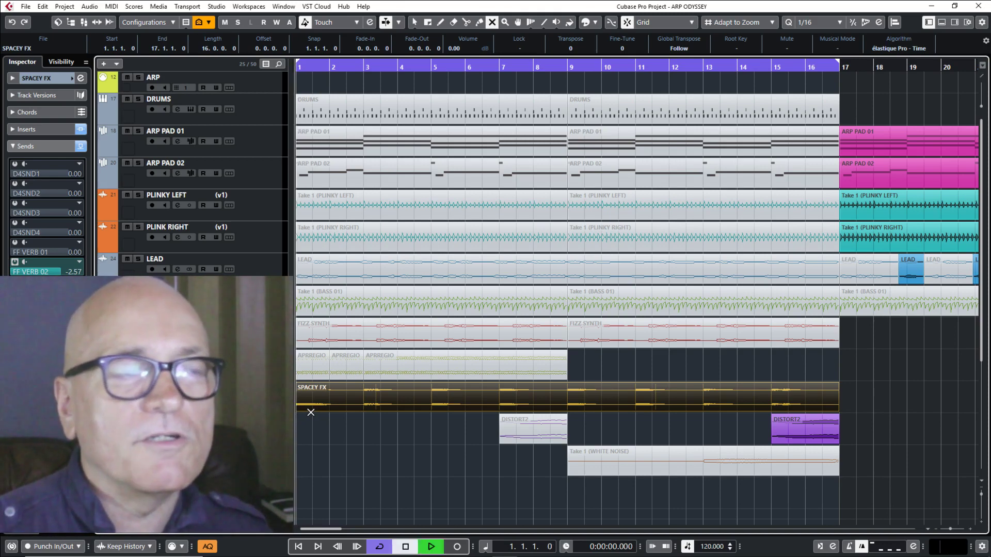
key(space)
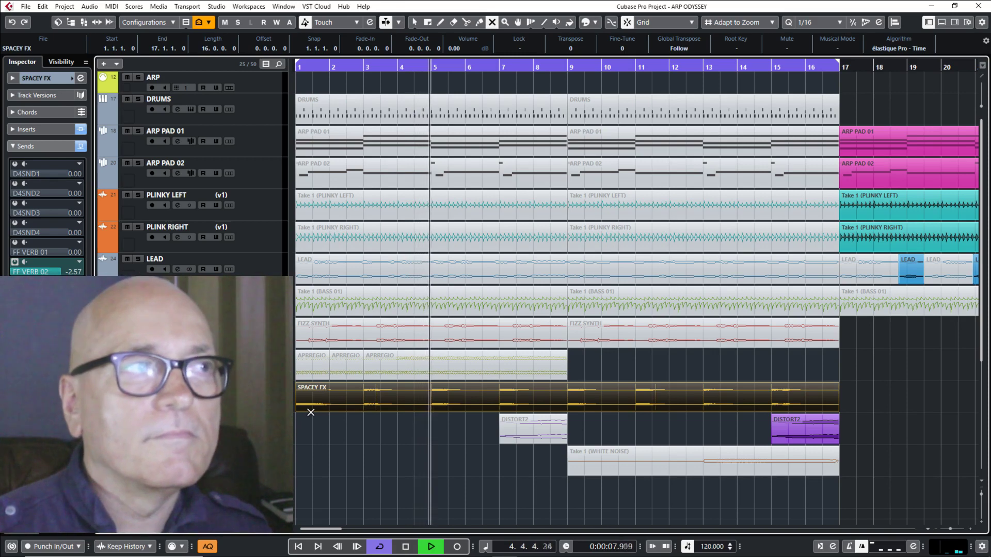
key(space)
Step: Mute the SPACEY FX clip and audition the first DISTORT2 clip from bar 7, unmuting it only for playback
click(515, 405)
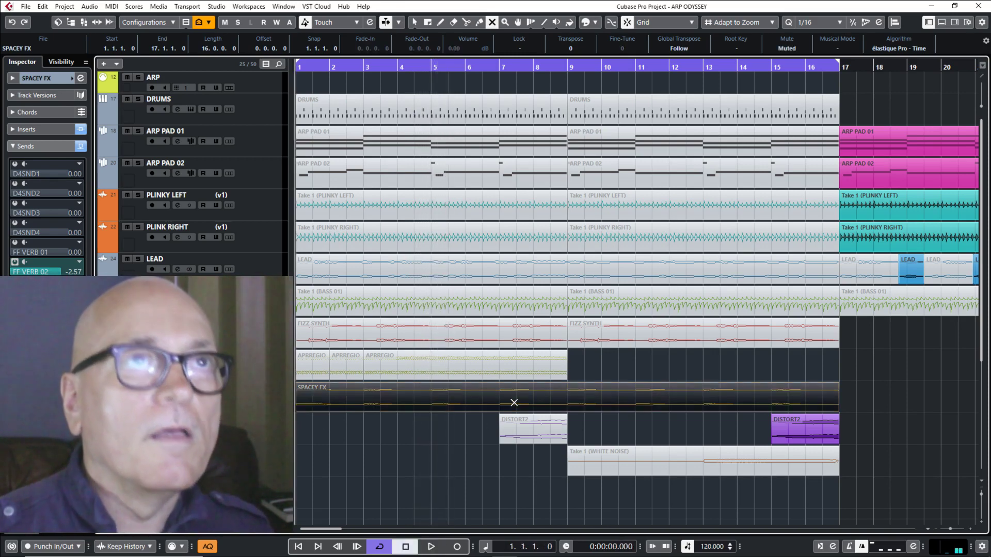
click(499, 67)
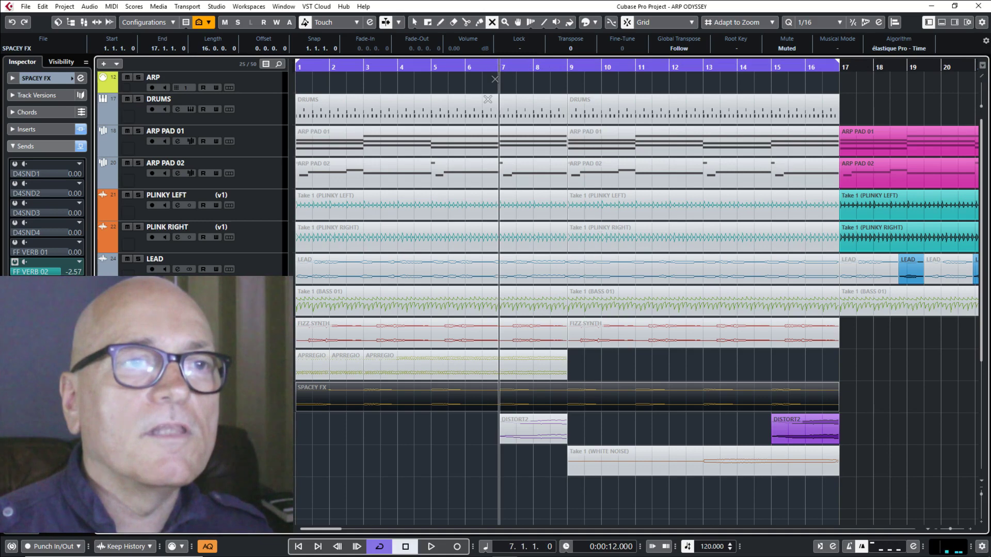
click(541, 440)
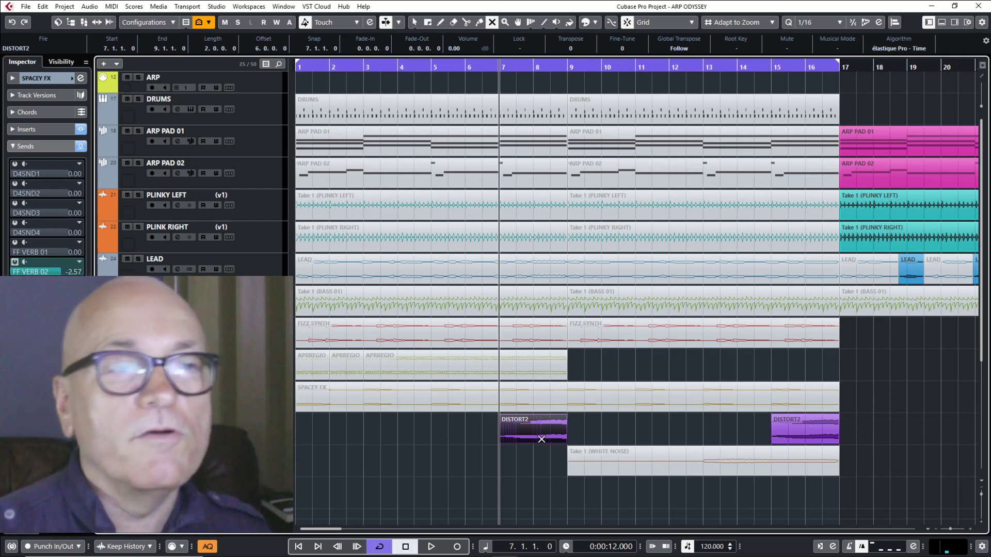
key(space)
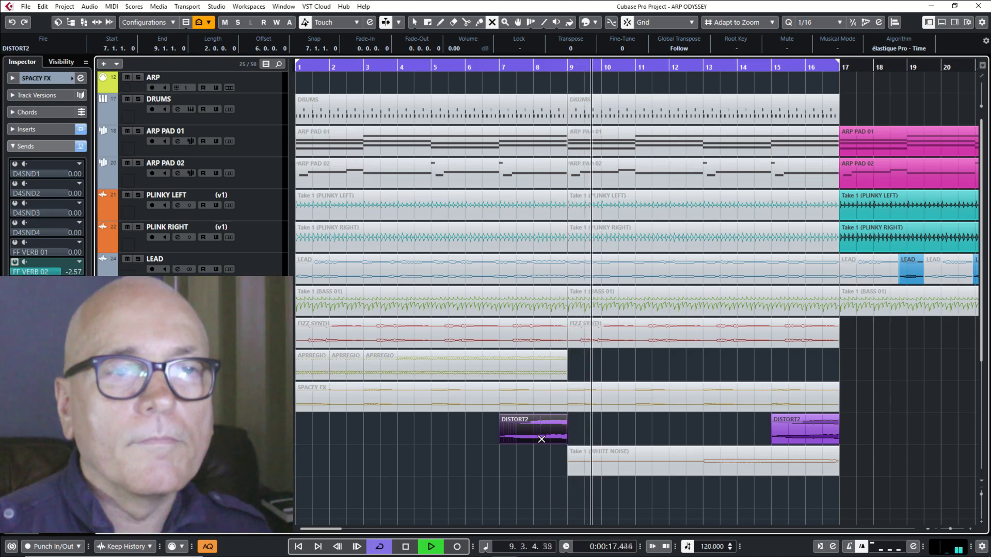
key(space)
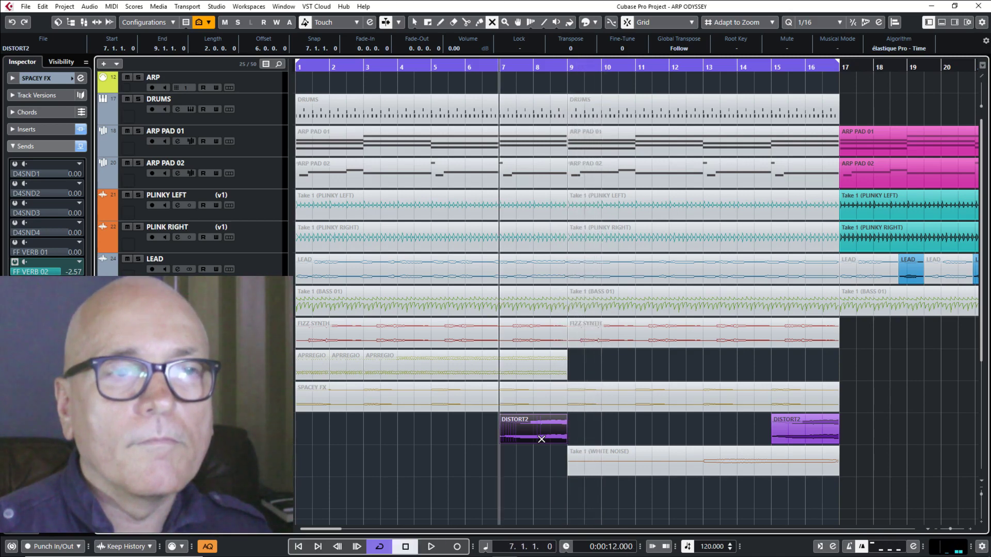
key(space)
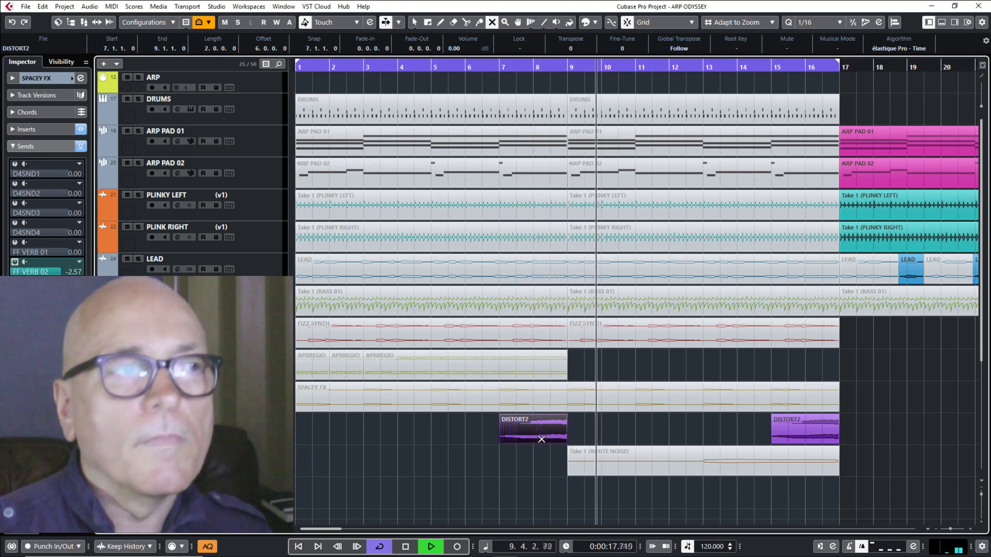
key(space)
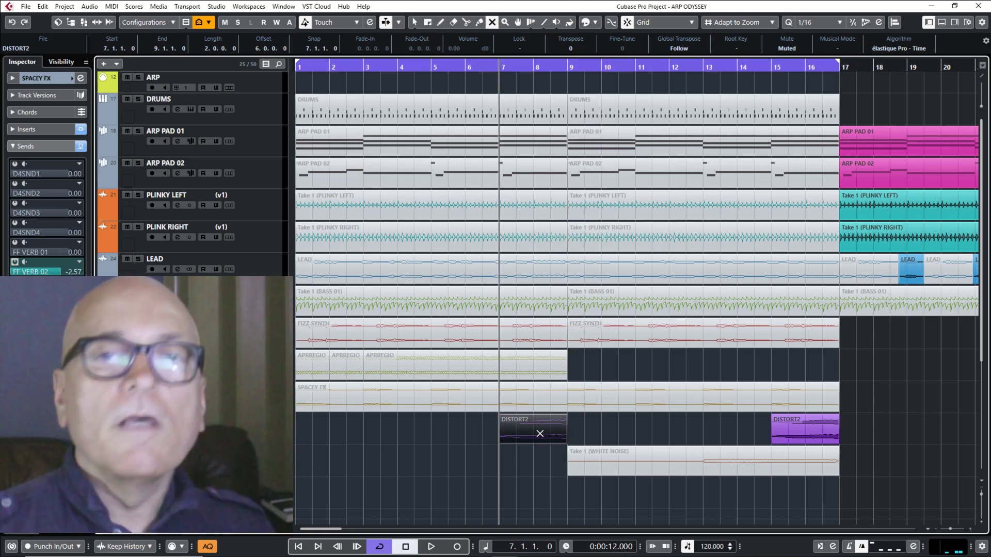